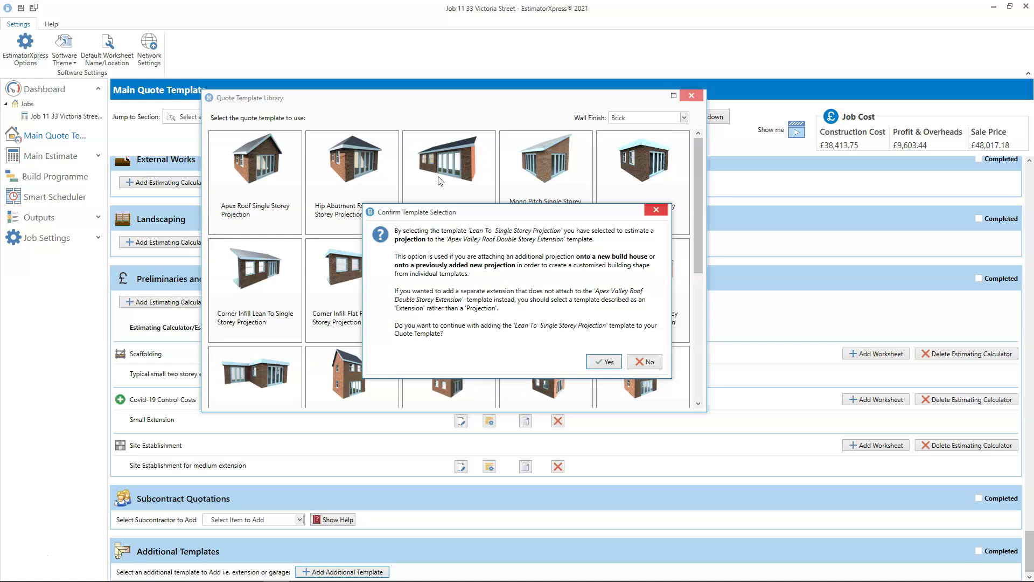
Confirm adding the Lean To Single Storey Projection and set its build description to Same as parent template.
left_click(605, 362)
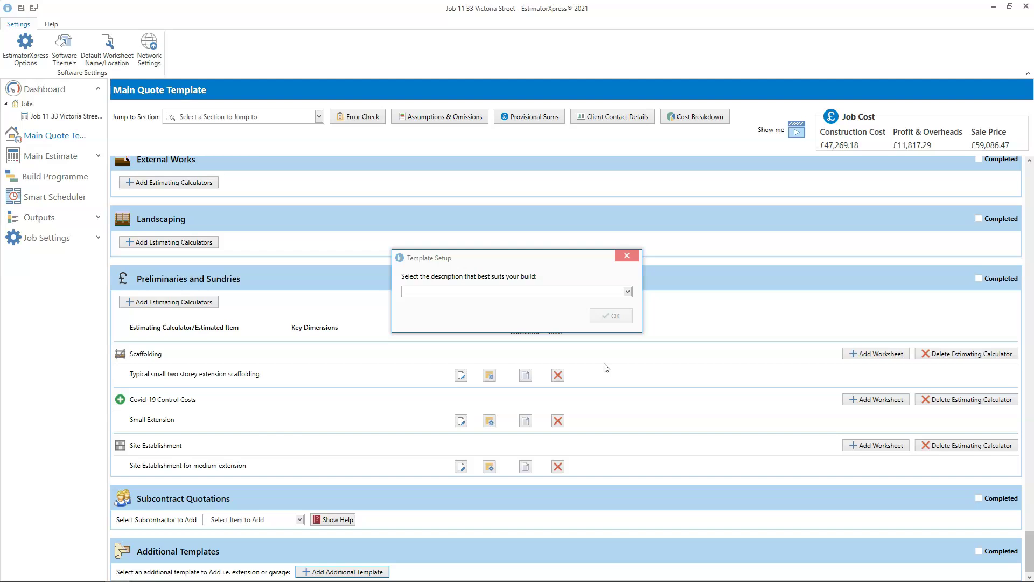
left_click(627, 292)
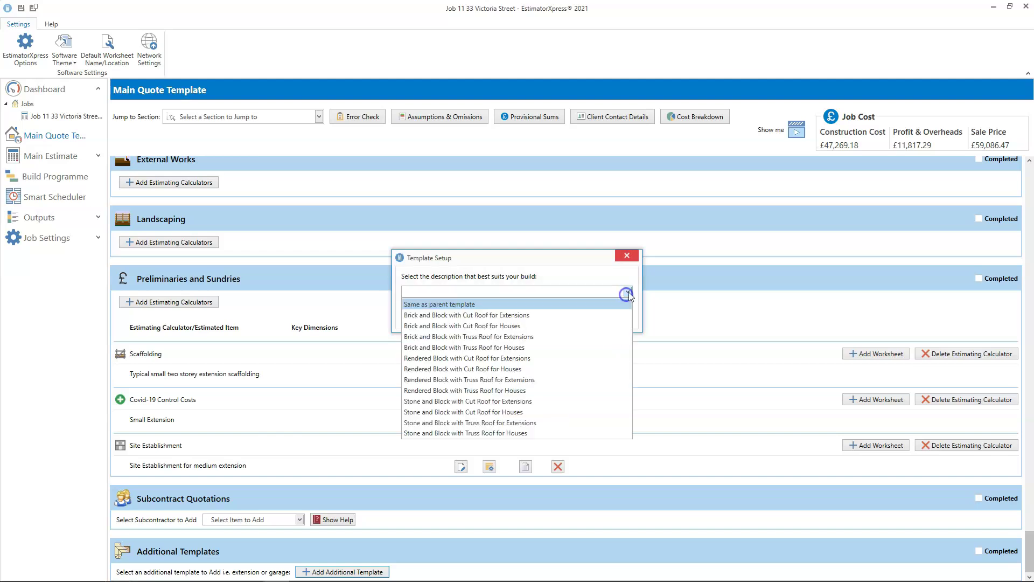
left_click(491, 305)
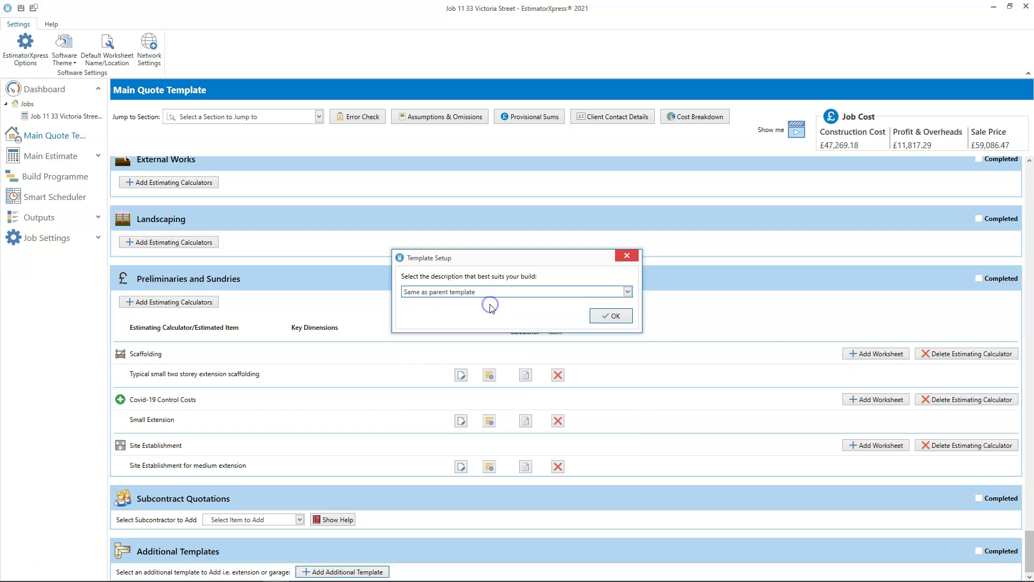
left_click(614, 316)
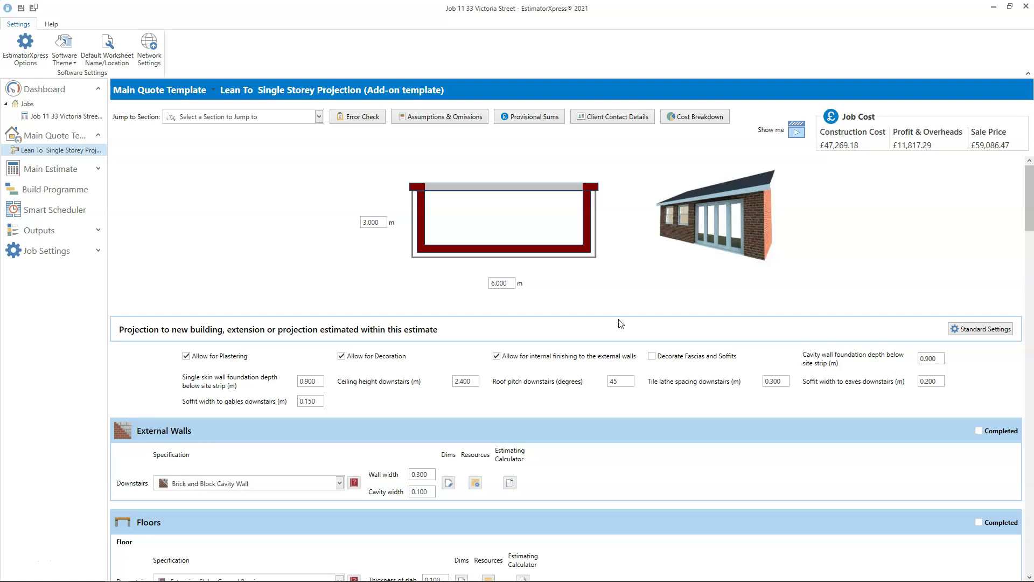
Set the lean-to projection's plan dimensions to 2 m deep and 3 m wide.
left_click(84, 151)
left_click(371, 223)
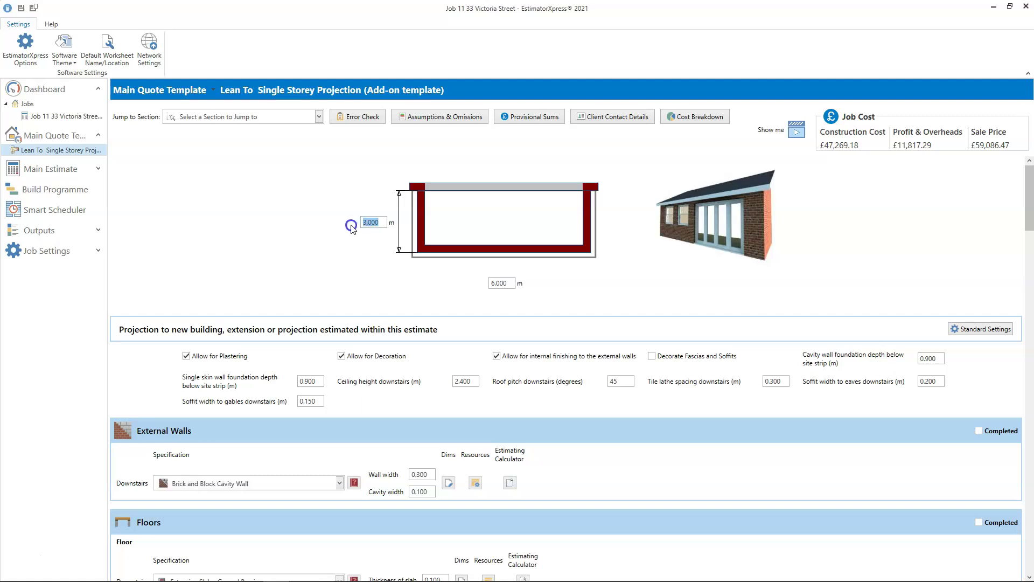
type("2")
key("Tab")
type("3")
key("Return")
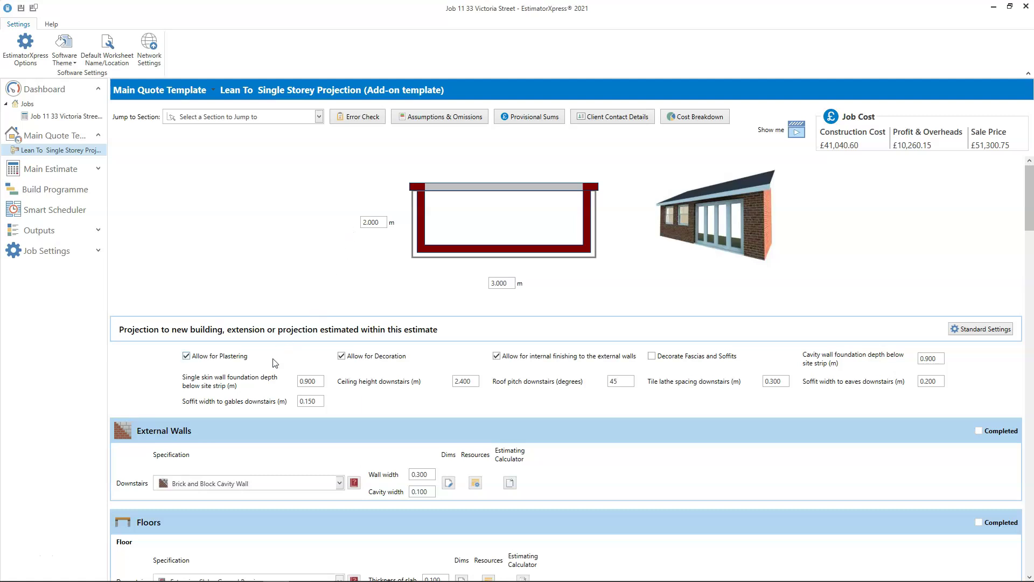
Set the cavity wall foundation depth below site strip to 1.2 m and the downstairs roof pitch to 30 degrees.
mouse_move(271, 363)
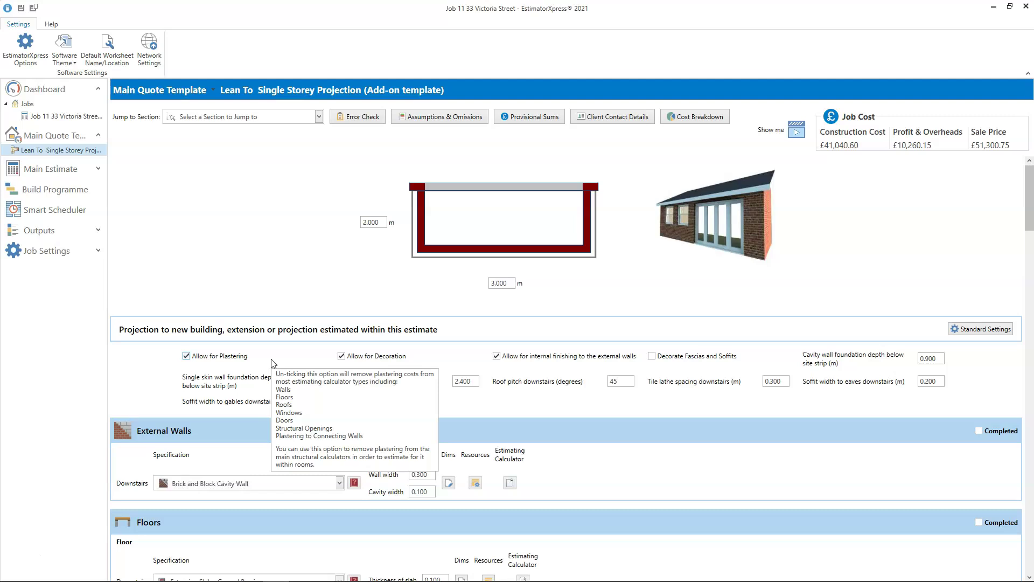
mouse_move(429, 363)
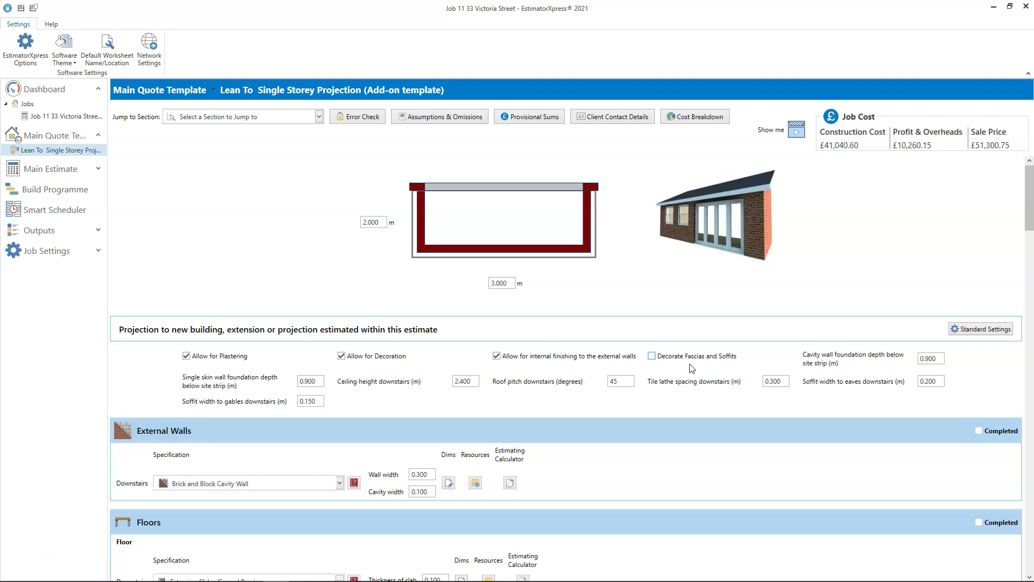
double_click(936, 361)
type("1.2")
left_click(608, 382)
type("30")
Mark the projection's External Walls and Floors sections as completed.
scroll(608, 387, "down", 4)
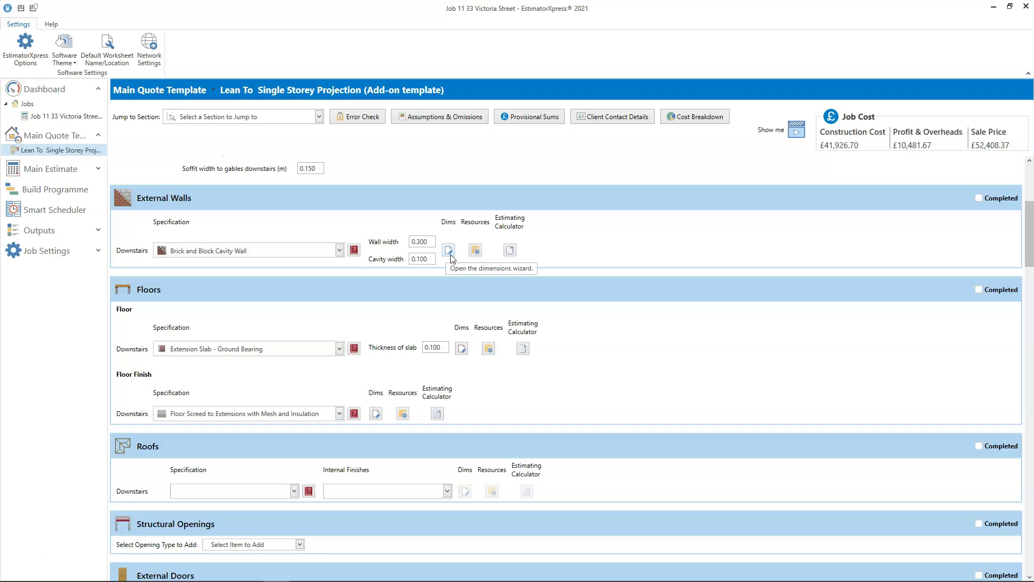
left_click(979, 198)
left_click(978, 231)
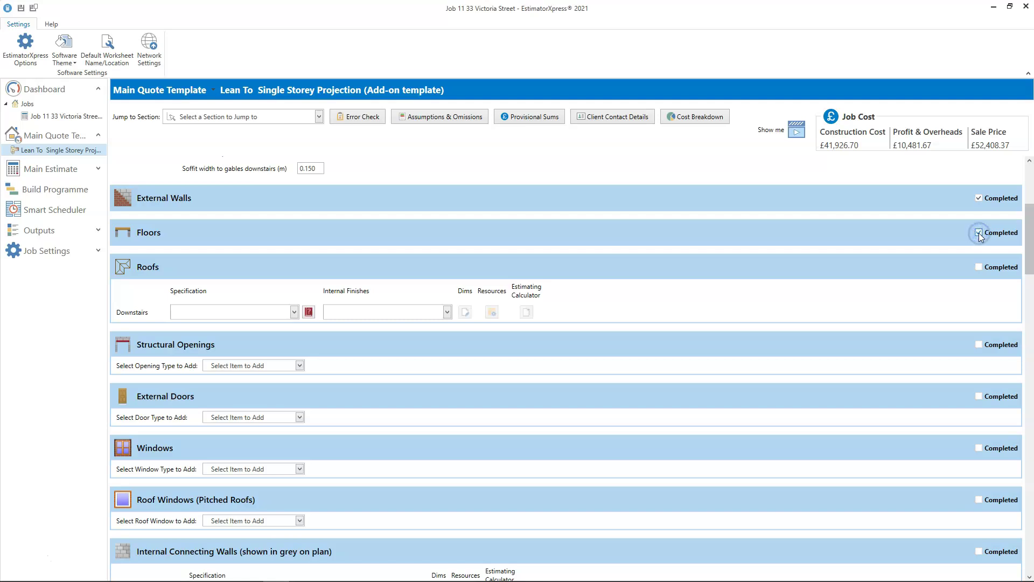
Specify a Cut downstairs roof with the Plaster and insulate flat ceiling finish, and mark Roofs as completed.
left_click(295, 313)
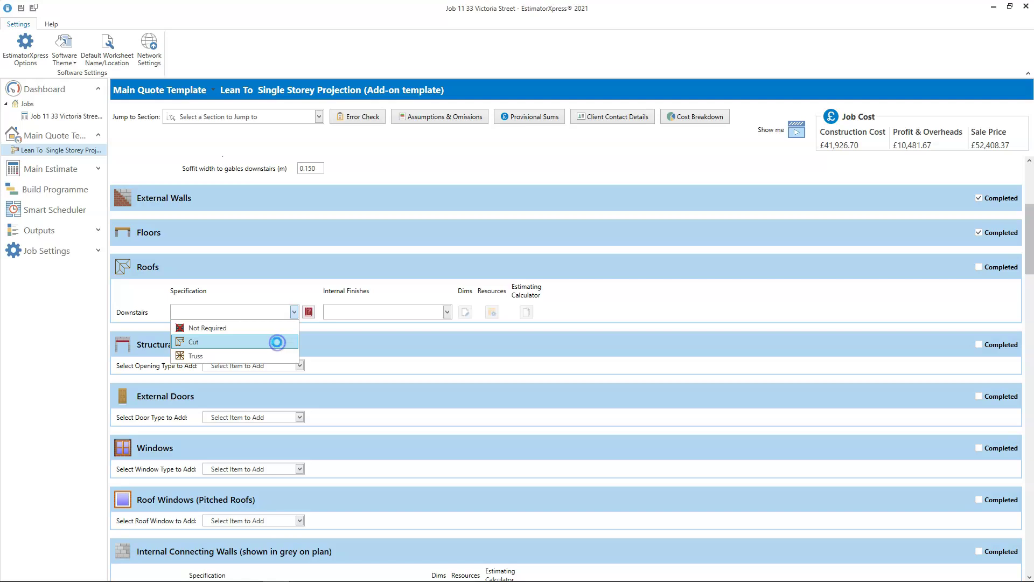
left_click(277, 342)
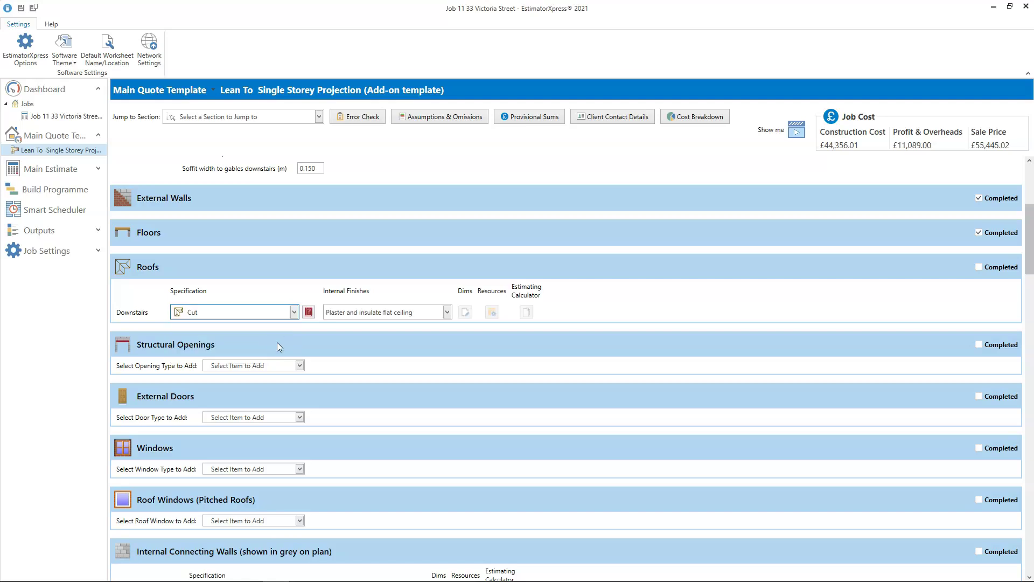
left_click(447, 313)
left_click(435, 327)
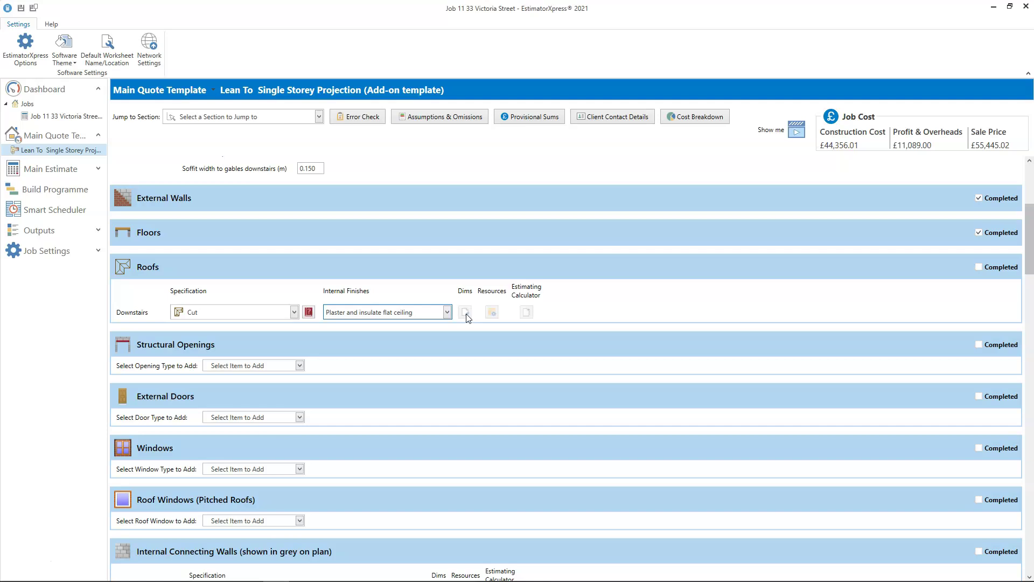
left_click(979, 267)
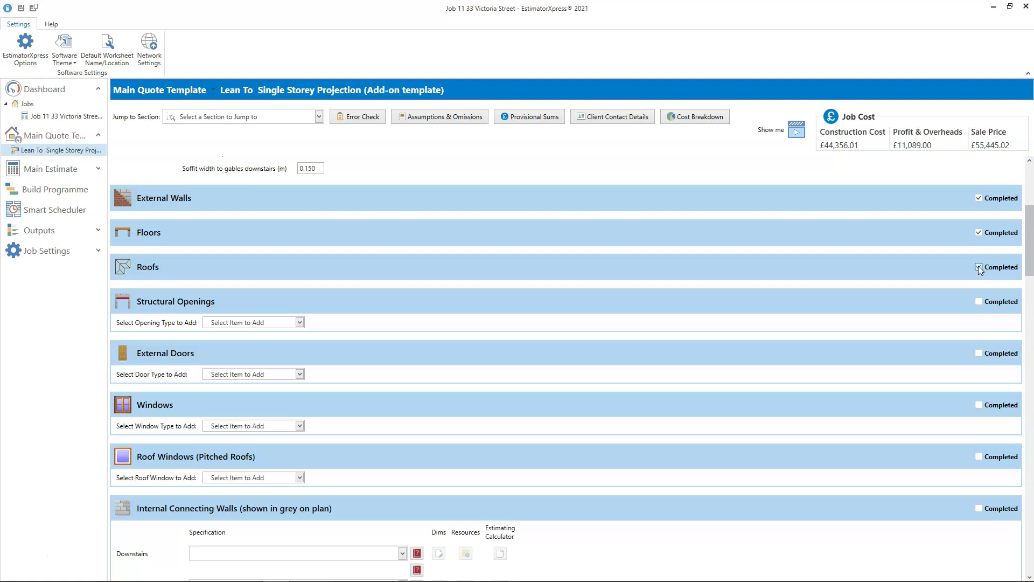
Add one structural opening to a new wall, using the Small Opening (2.4 - 3.0m) type.
left_click(298, 322)
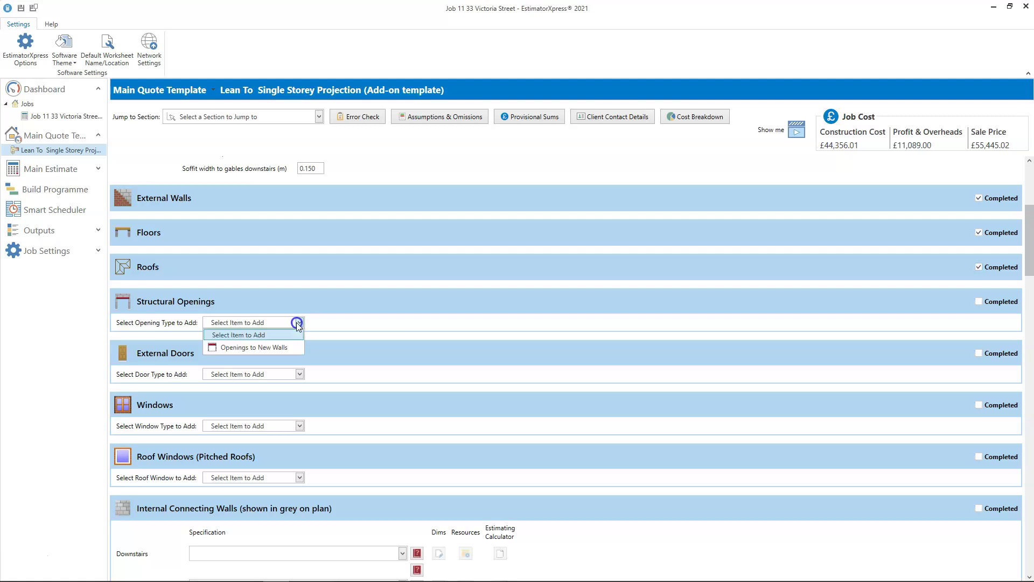
left_click(282, 348)
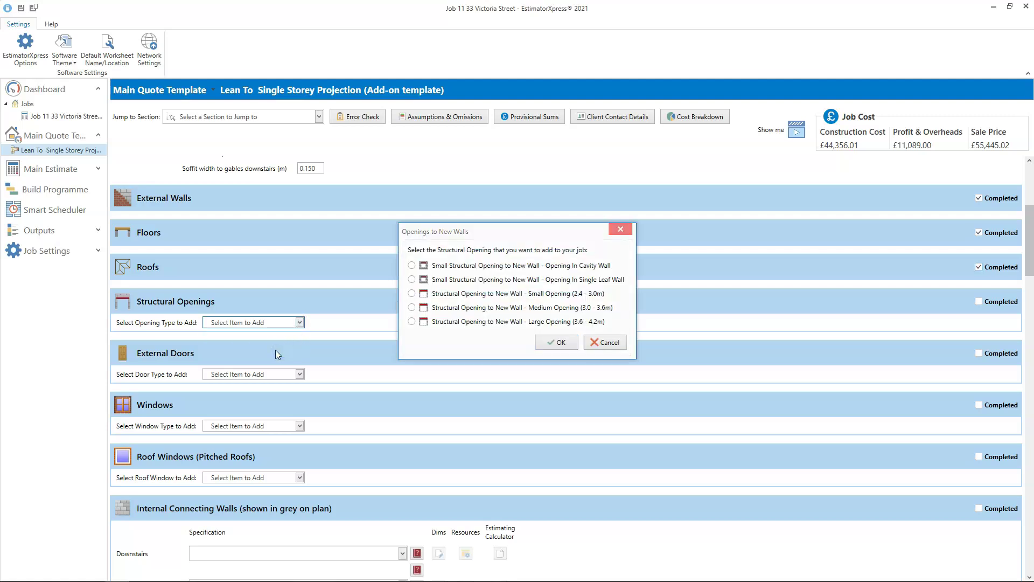
left_click(412, 293)
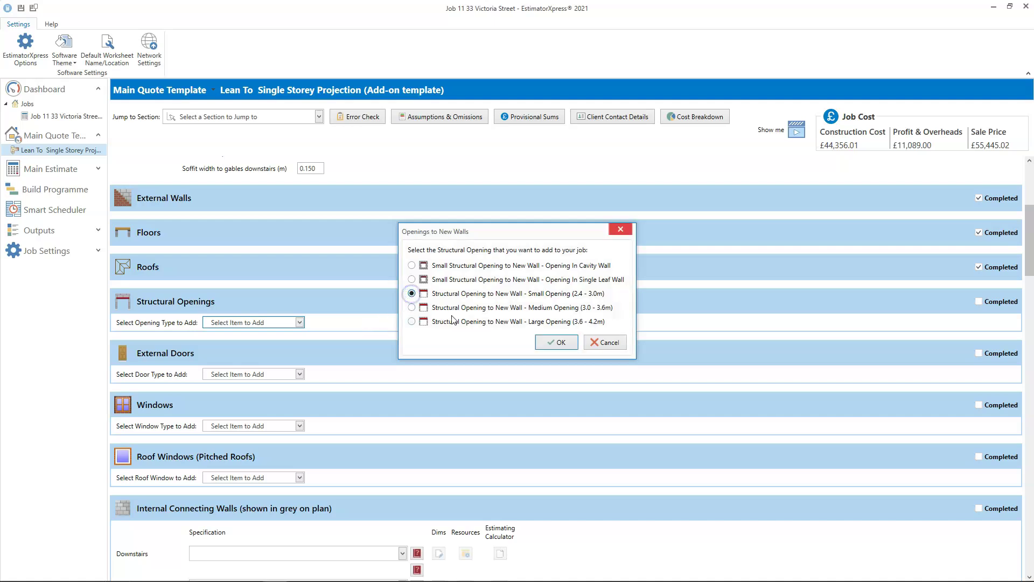
left_click(555, 342)
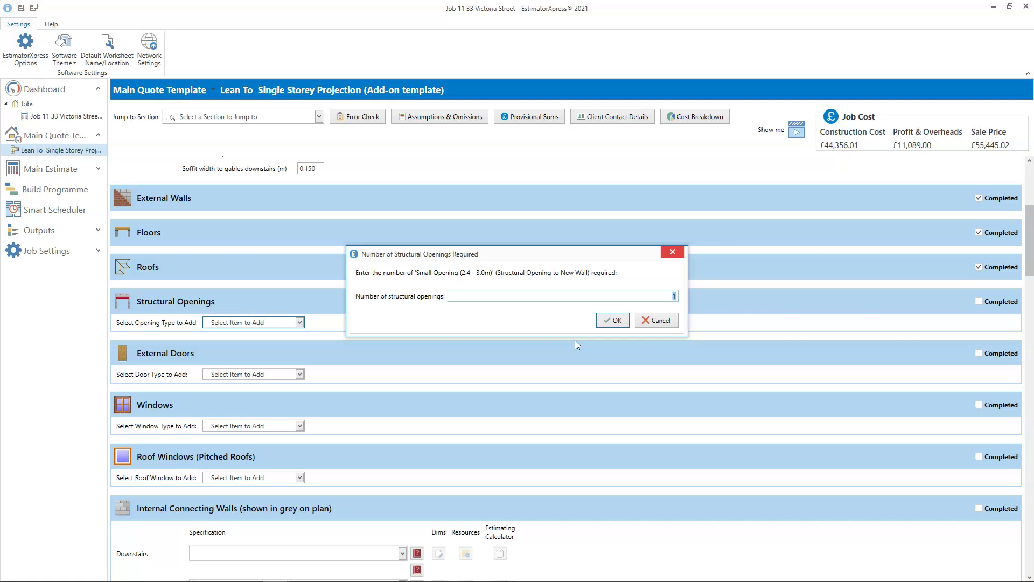
left_click(617, 320)
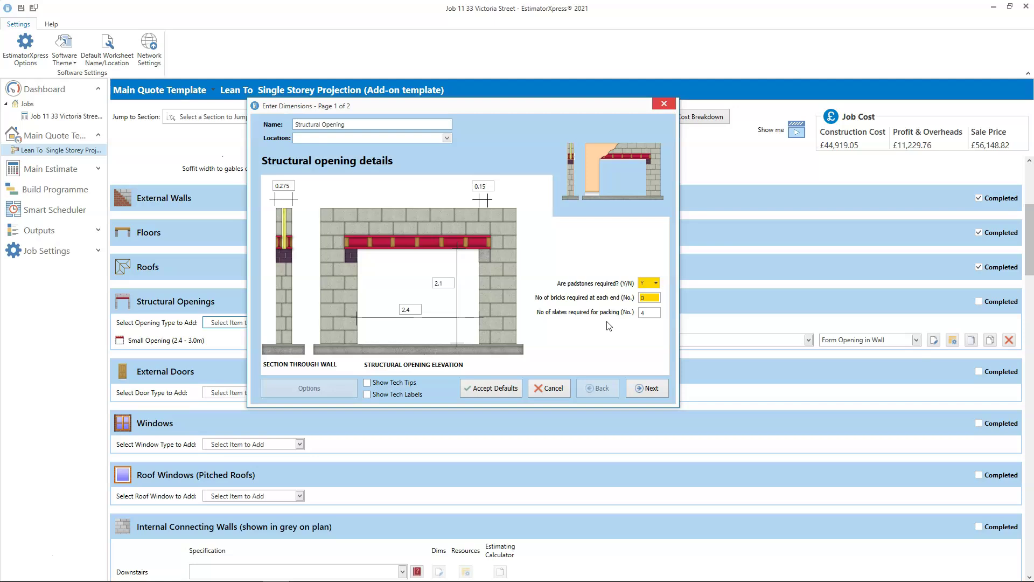
Set the structural opening's width to 2 m and accept the remaining opening and plastering dimensions.
left_click(390, 310)
type("2")
mouse_move(656, 287)
left_click(646, 388)
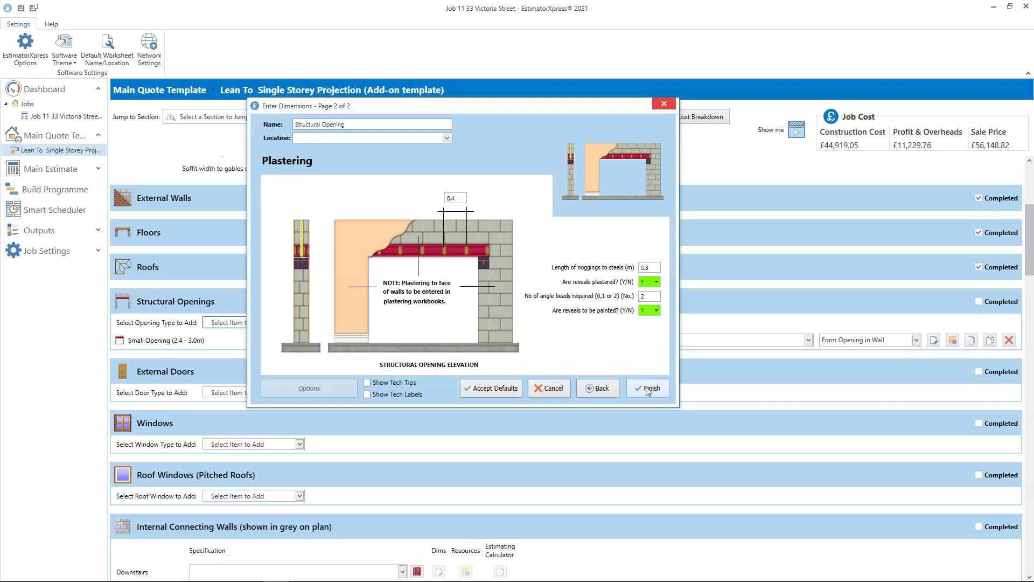
left_click(646, 388)
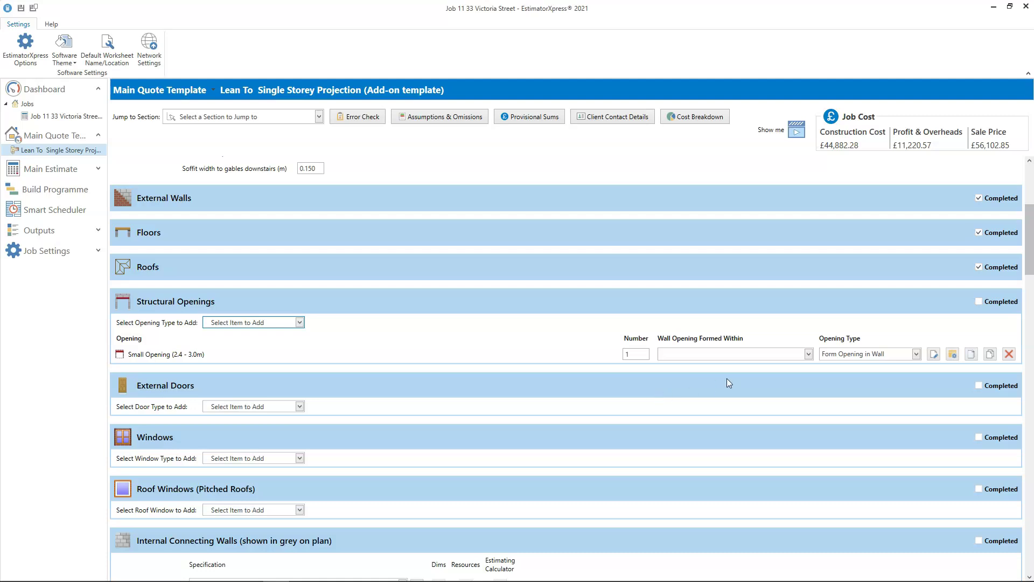
Form the opening within Connecting Walls (between main building & projection) and mark Structural Openings as completed.
left_click(807, 355)
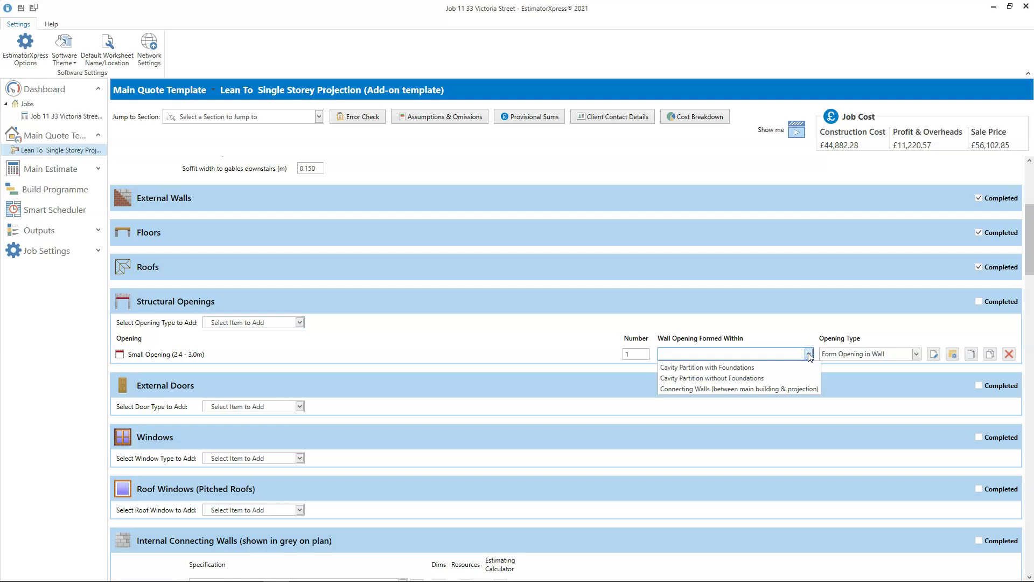
left_click(773, 389)
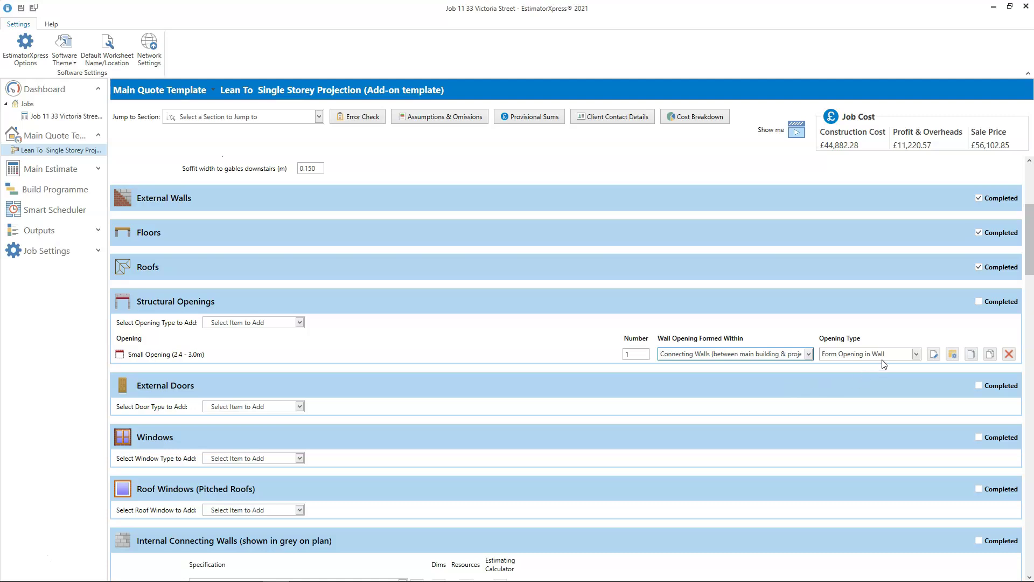
left_click(979, 302)
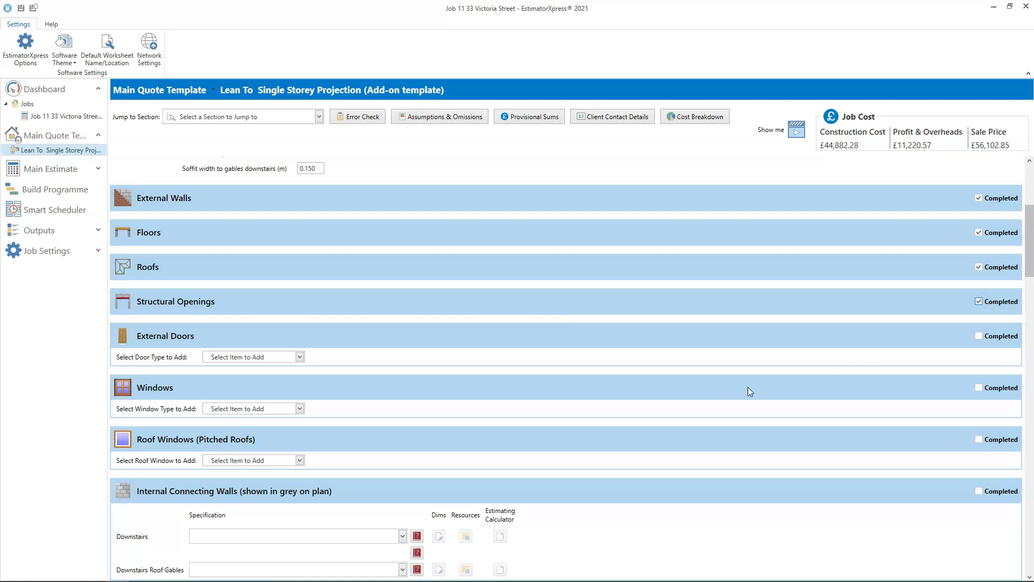
Specify the downstairs connecting wall as Internal Cavity Block Wall with Foundations, Plastered on Both Sides, and its roof gables as Internal Cavity Block Wall.
scroll(505, 431, "down", 7)
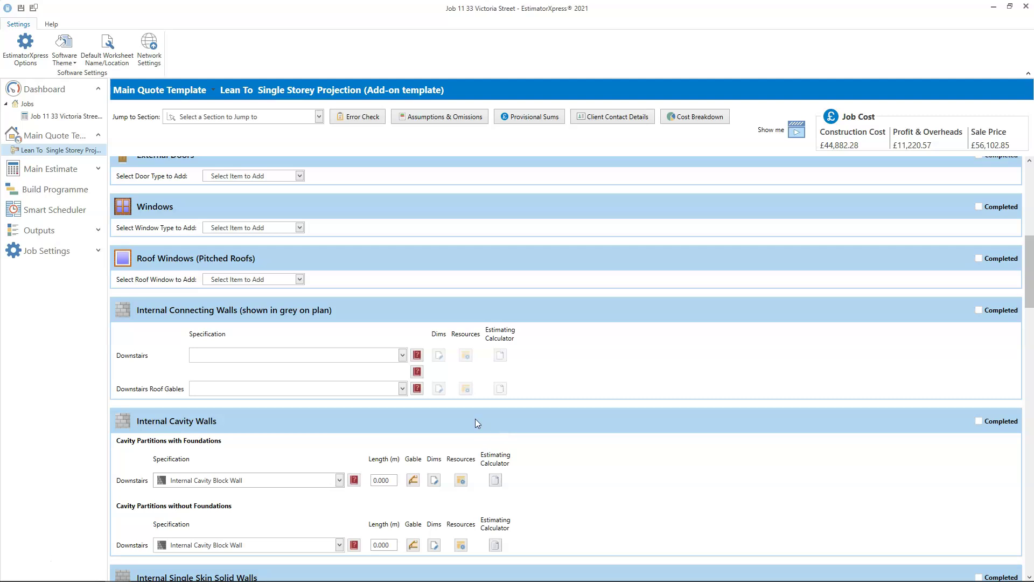
left_click(402, 355)
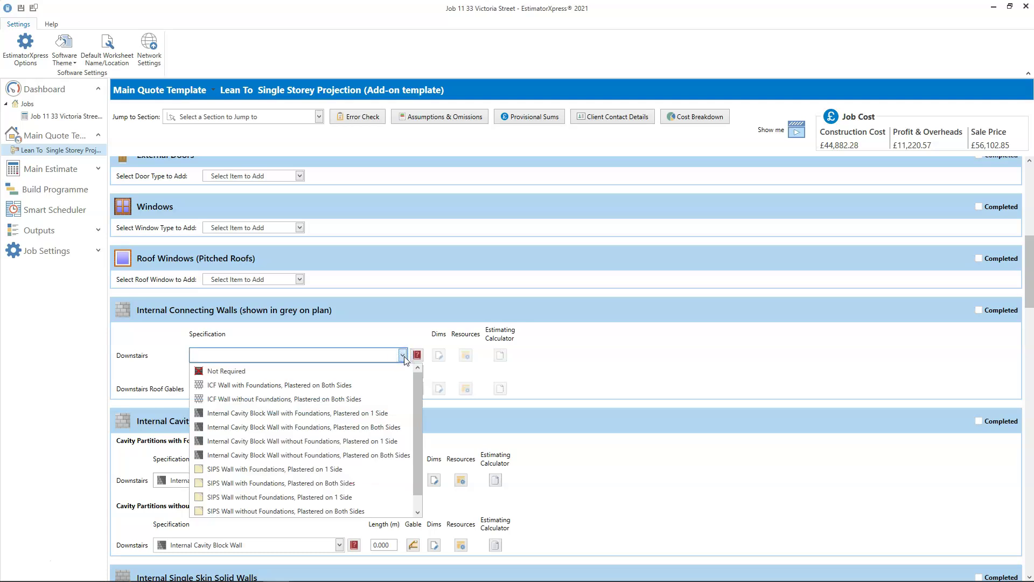
left_click(383, 427)
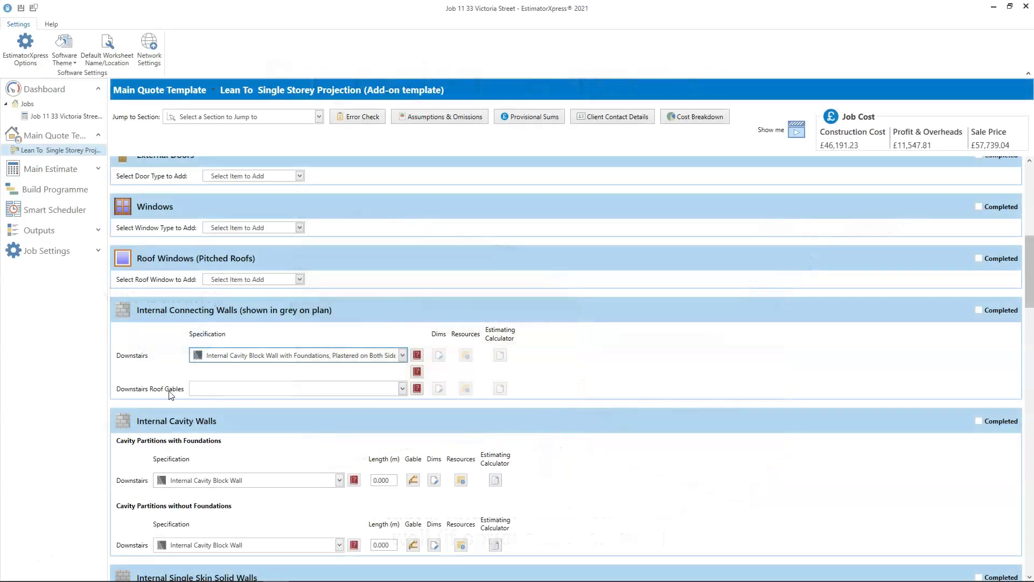
left_click(402, 389)
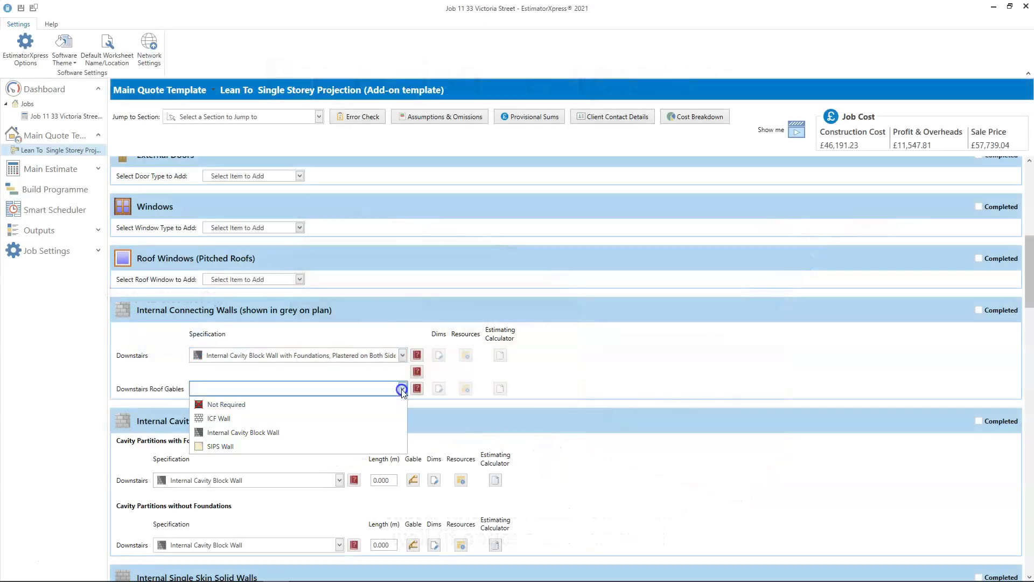
left_click(279, 433)
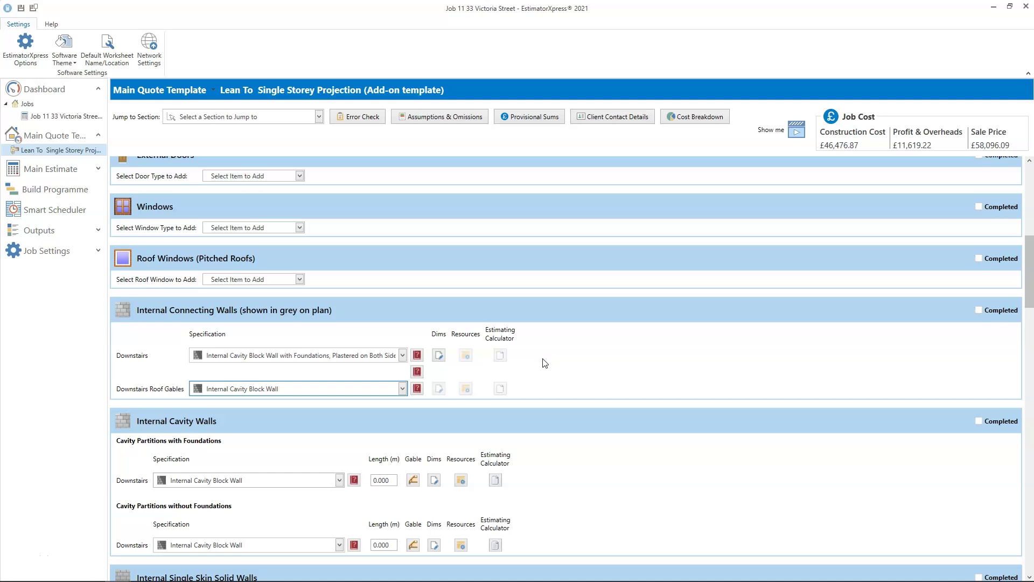
Change the overall footing wall width in the downstairs connecting wall's dimensions and accept its other wall, foundation and plastering values.
left_click(439, 356)
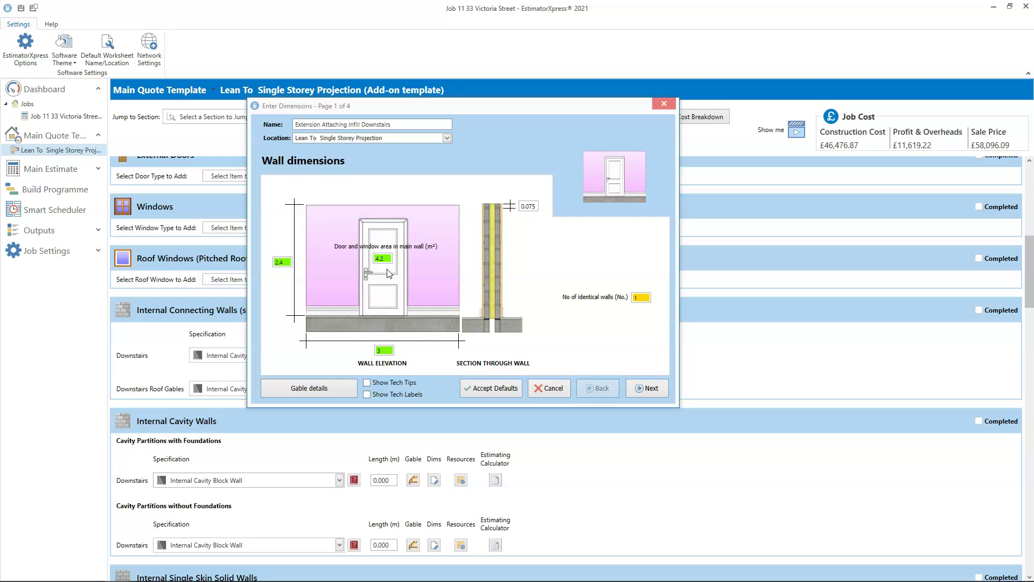
left_click(648, 389)
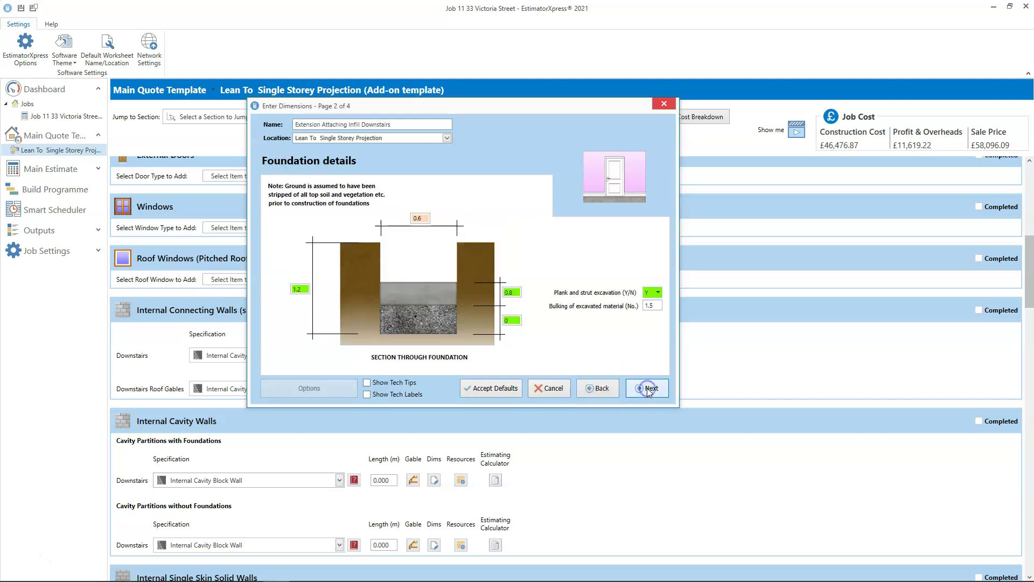
left_click(647, 389)
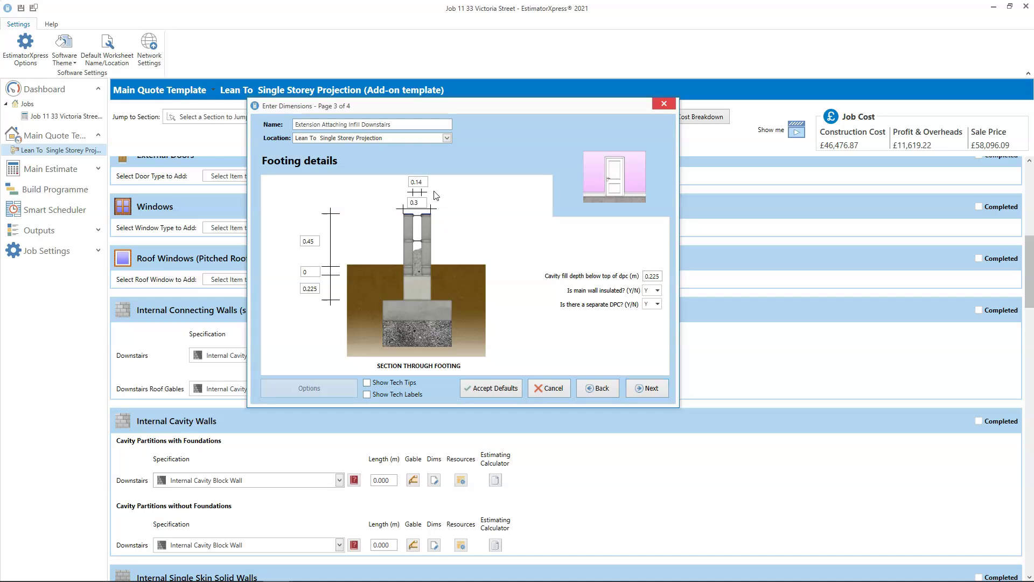
left_click(424, 203)
type("4")
left_click(641, 386)
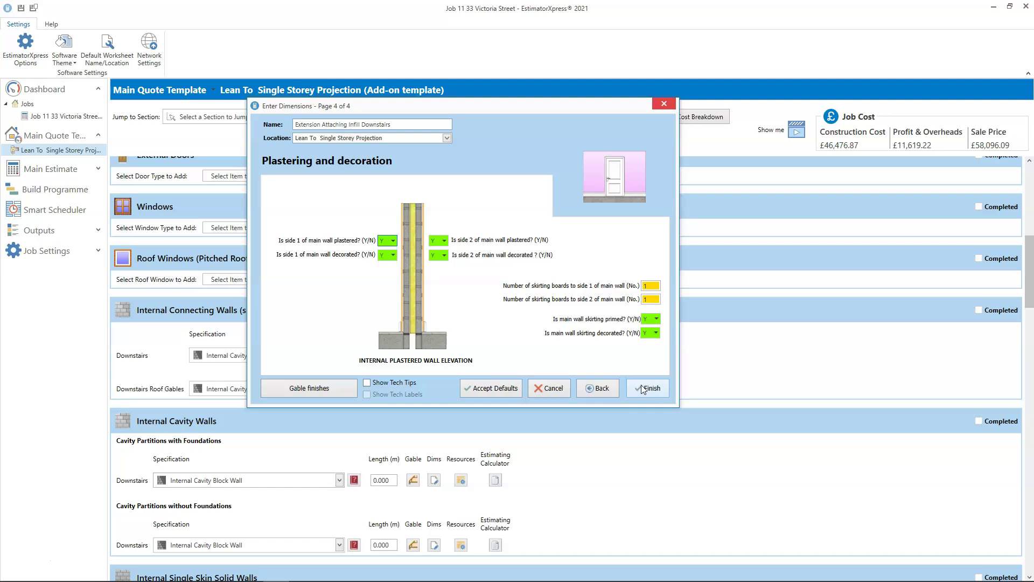
left_click(643, 389)
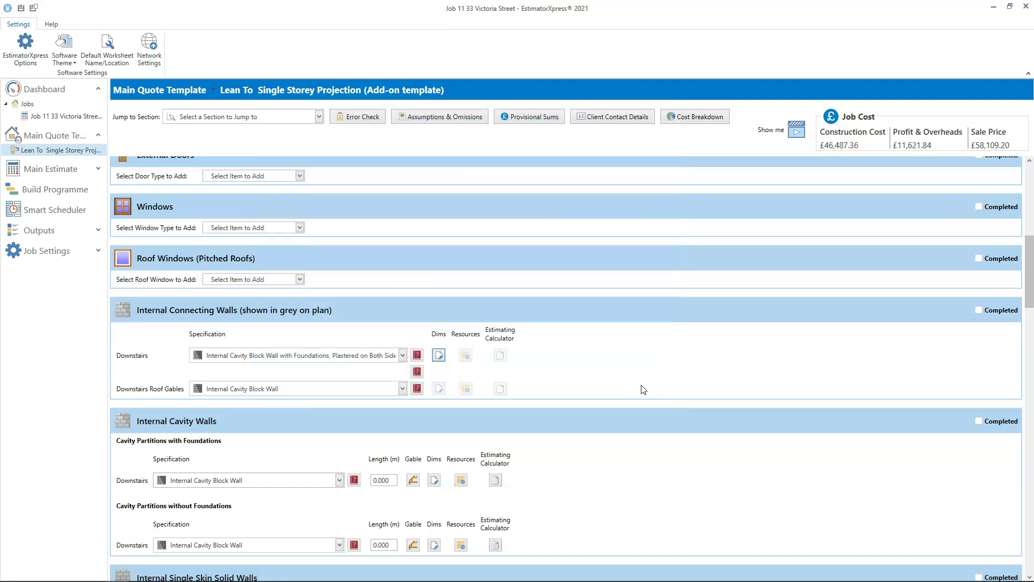
Mark Internal Connecting Walls as completed and return to the Main Quote Template.
left_click(979, 310)
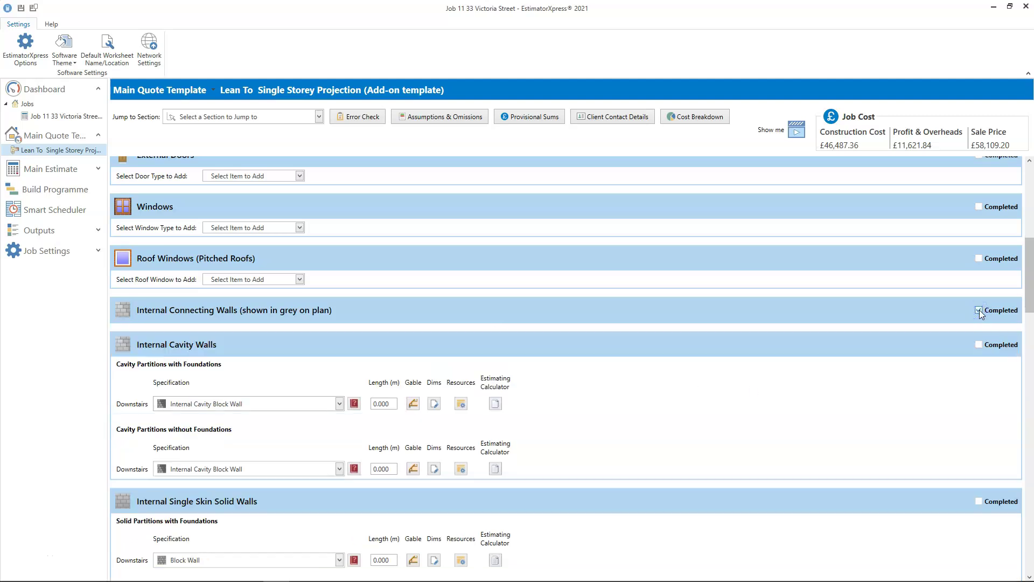
left_click_drag(1027, 292, 1020, 411)
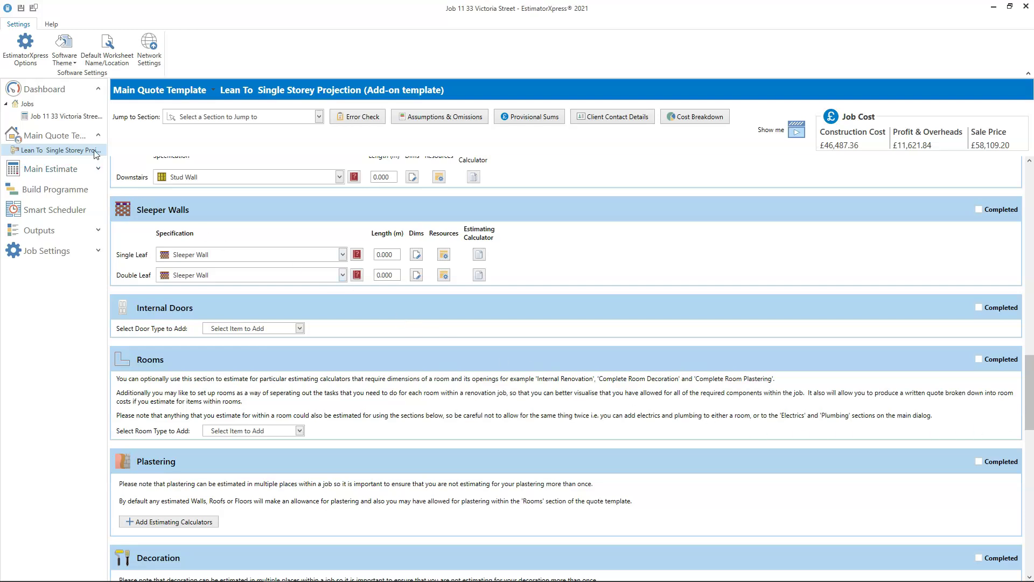
left_click(75, 135)
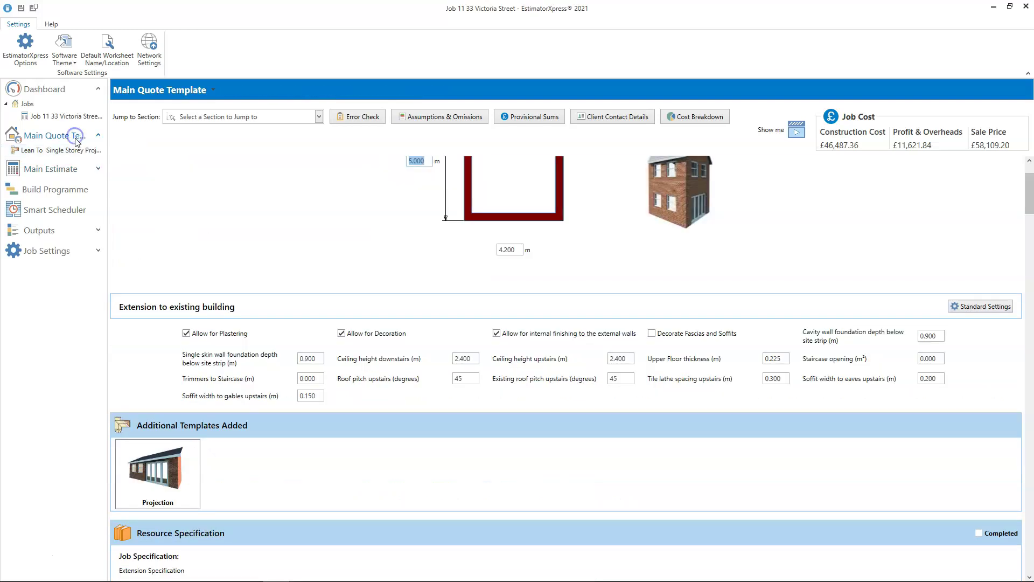